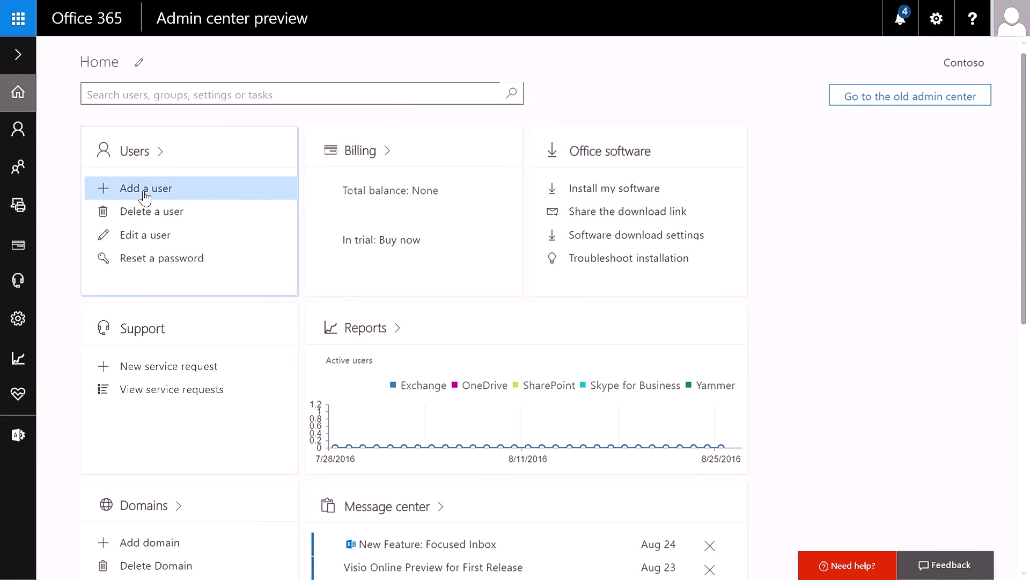
- Start adding a user, move the Support card to the top-right slot, and view Usage reports
click(170, 197)
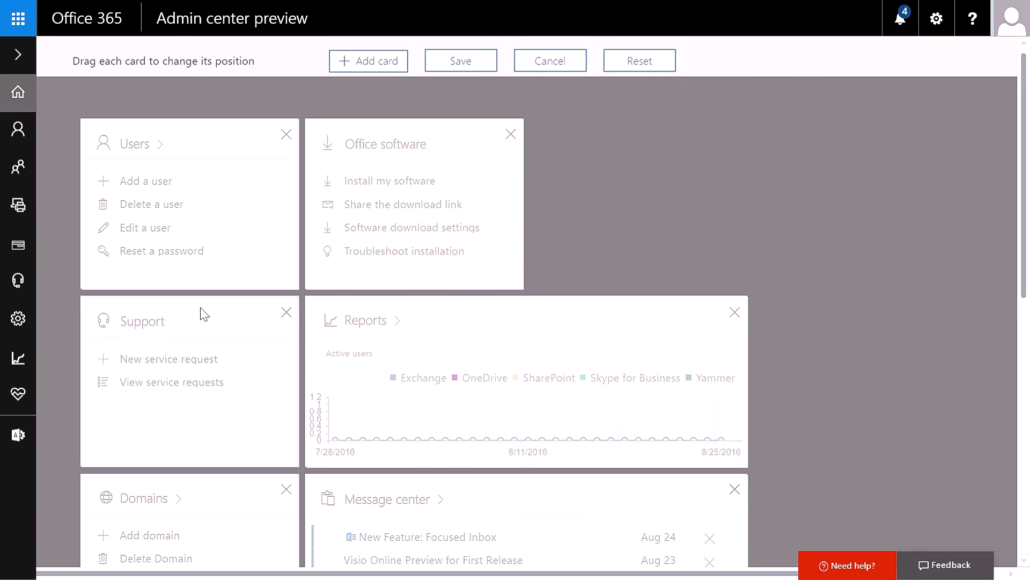
drag(202, 312, 652, 143)
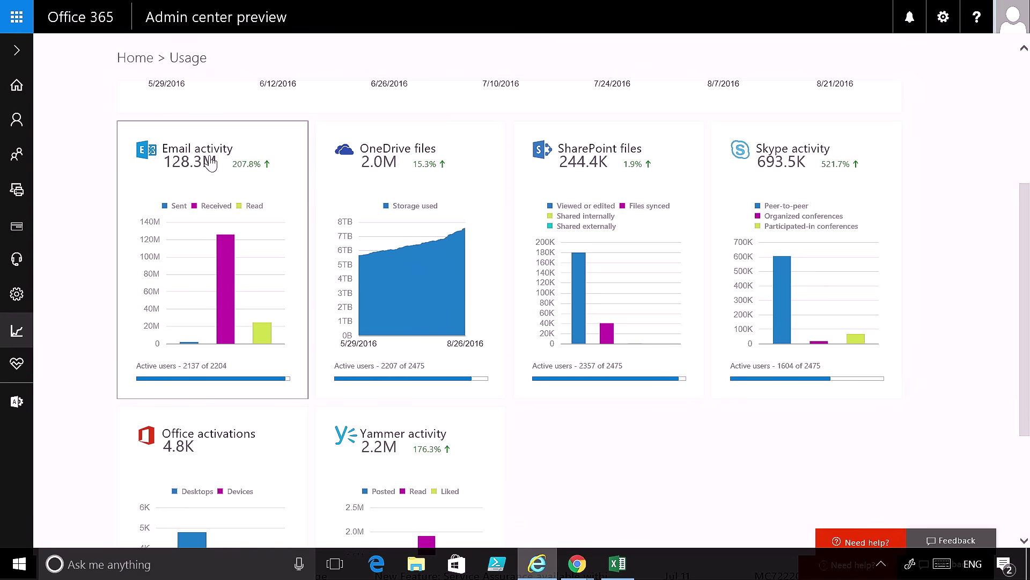
scroll(211, 164, up, 5)
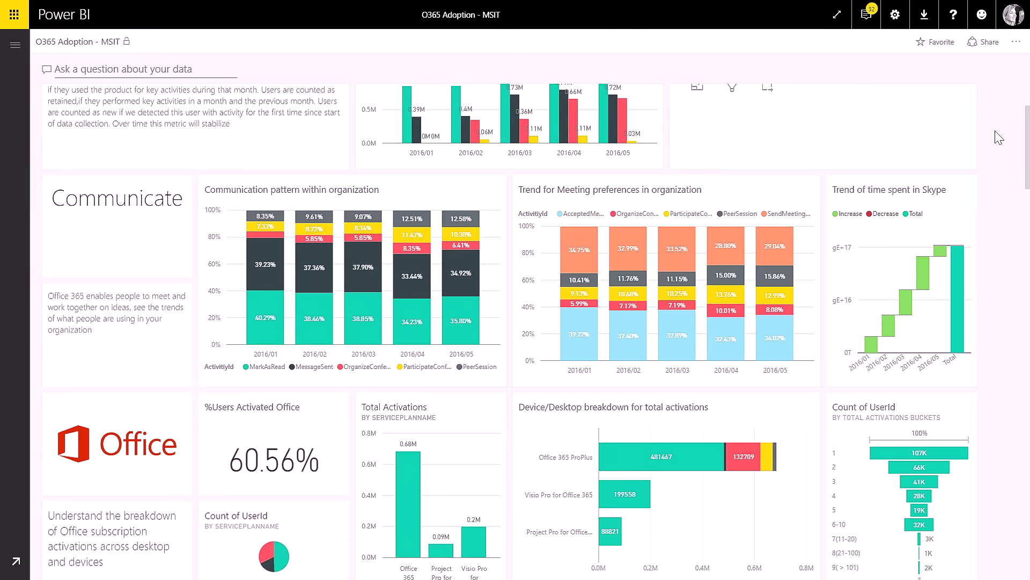
- Scroll the O365 Adoption dashboard past the Collaborate and Storage Utilization tiles to the world map
scroll(995, 134, down, 3)
scroll(999, 138, down, 4)
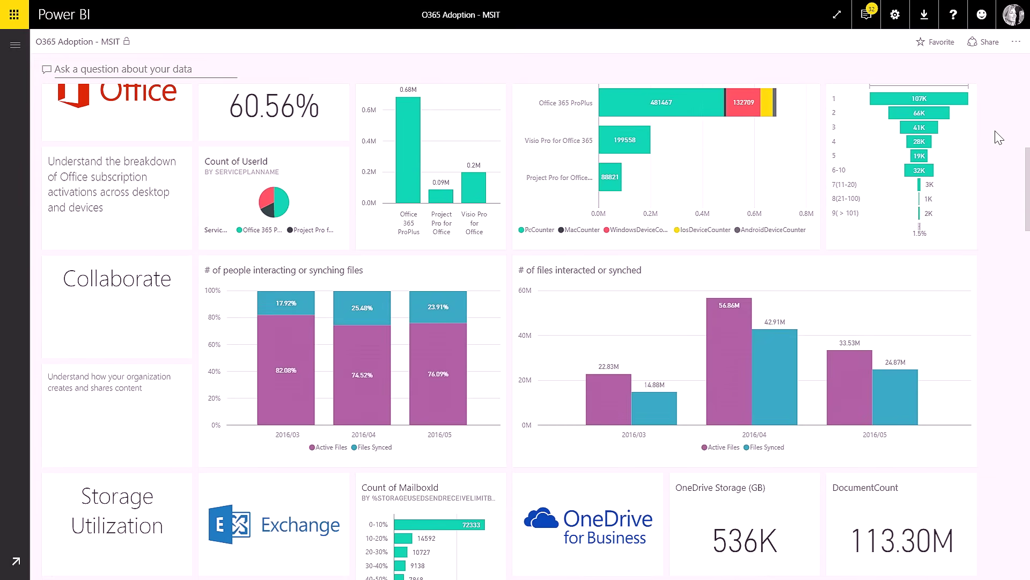
scroll(999, 137, down, 10)
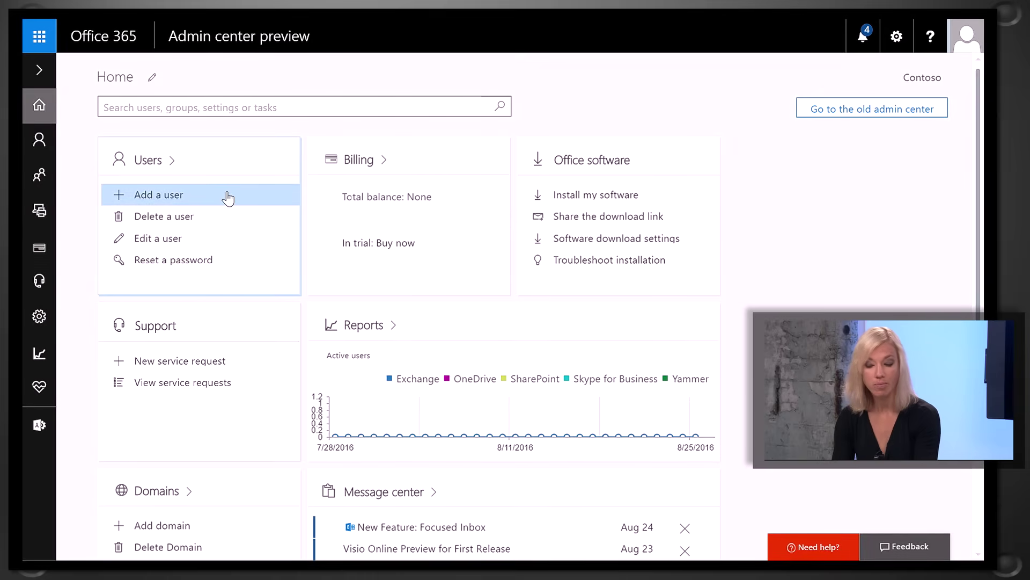
click(196, 197)
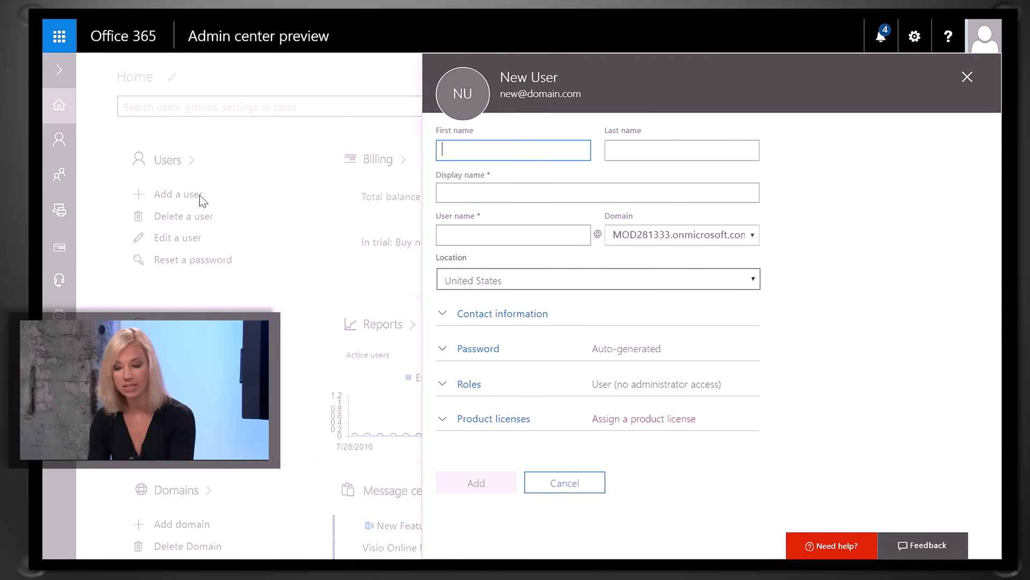
click(728, 198)
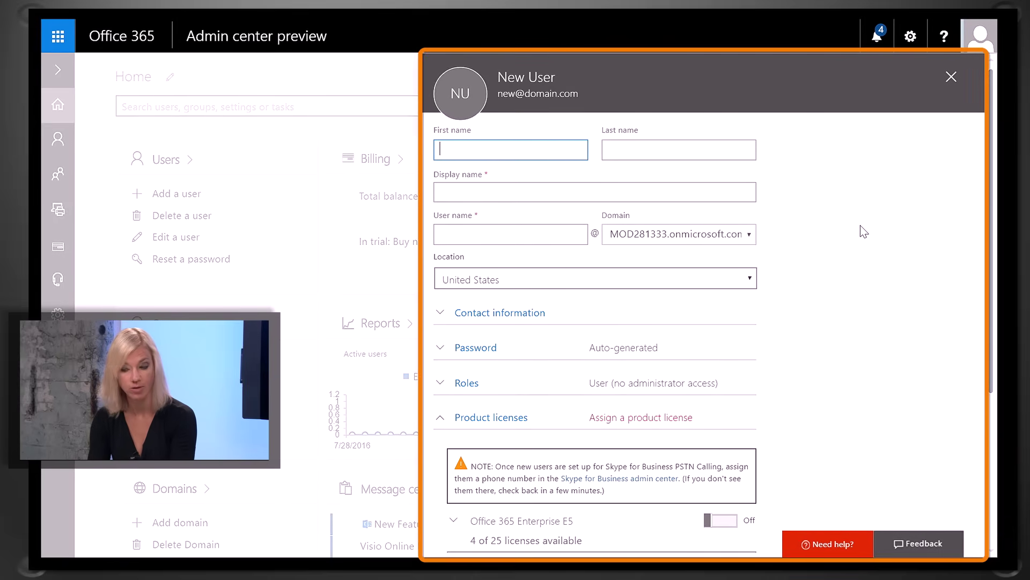
click(950, 80)
scroll(706, 375, down, 3)
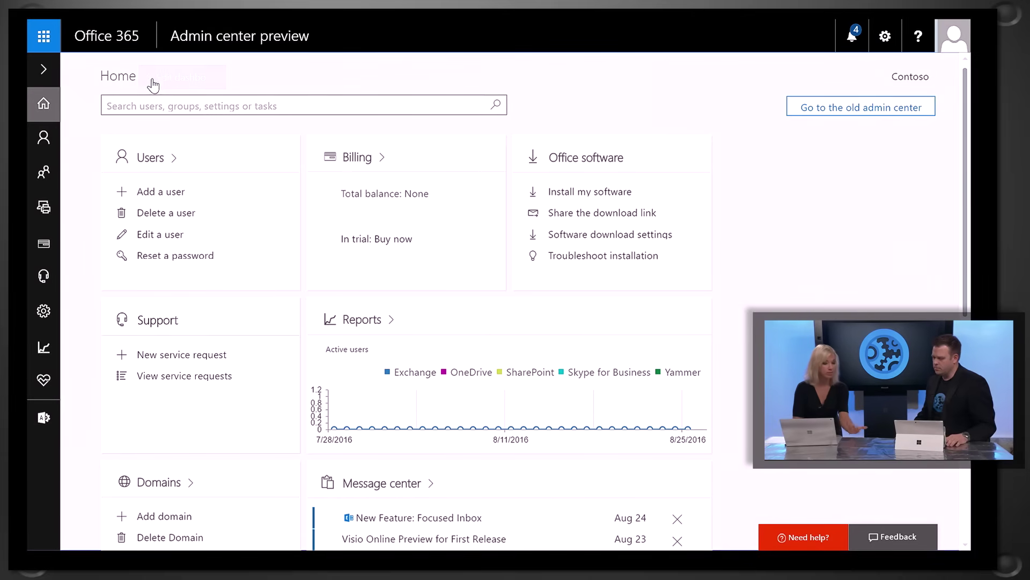
- Edit the dashboard: remove Billing and move Office software and Support into the top row
click(152, 82)
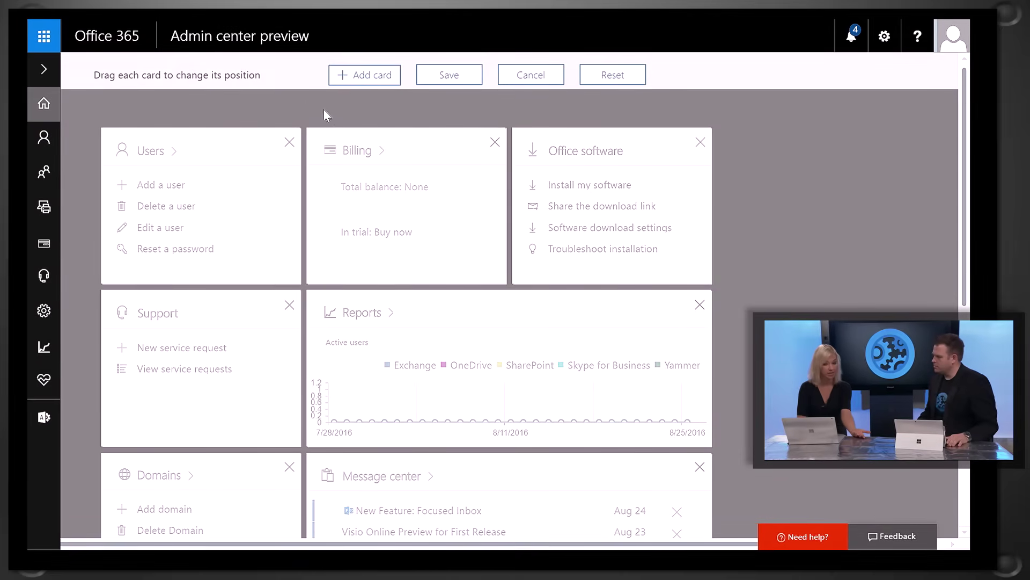
click(494, 142)
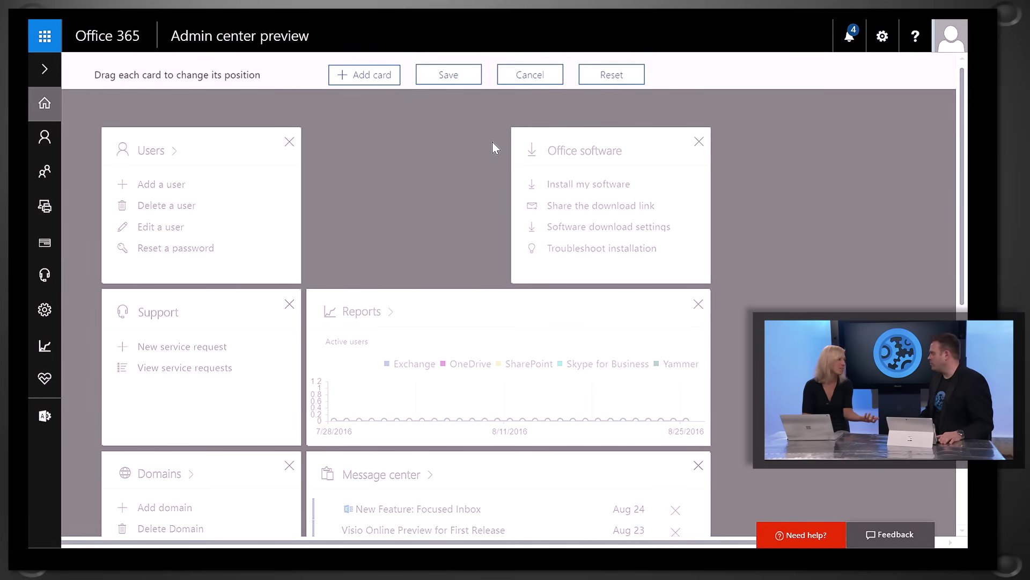
drag(584, 150, 391, 143)
drag(200, 304, 604, 143)
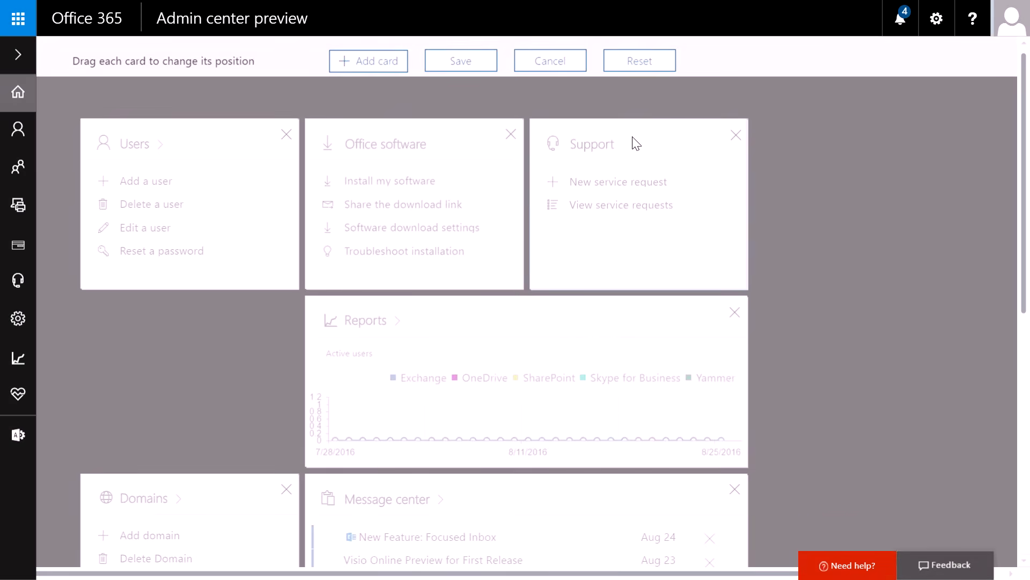
click(372, 66)
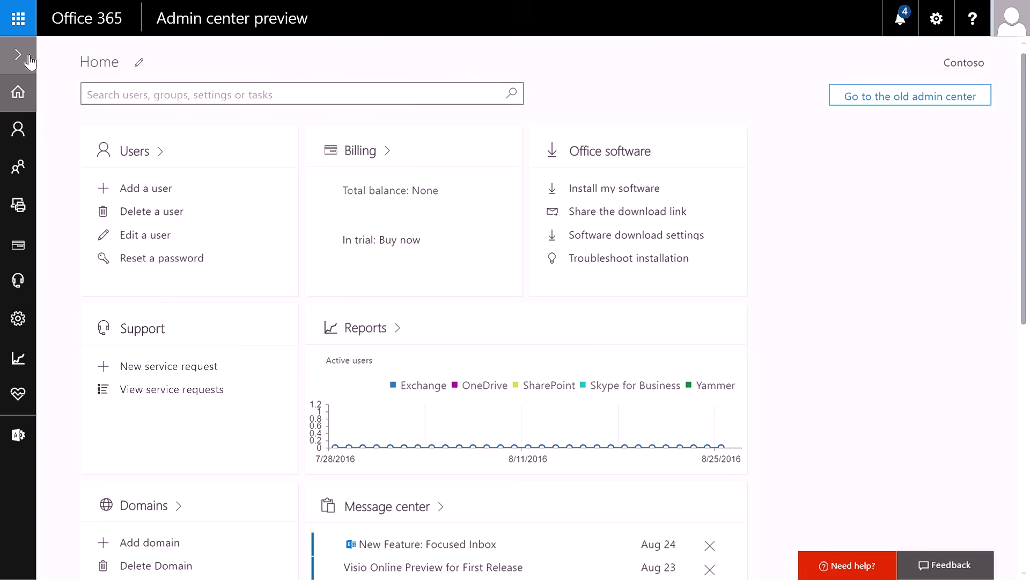
- Expand the navigation to show section names and the Users and Groups sub-pages
click(19, 54)
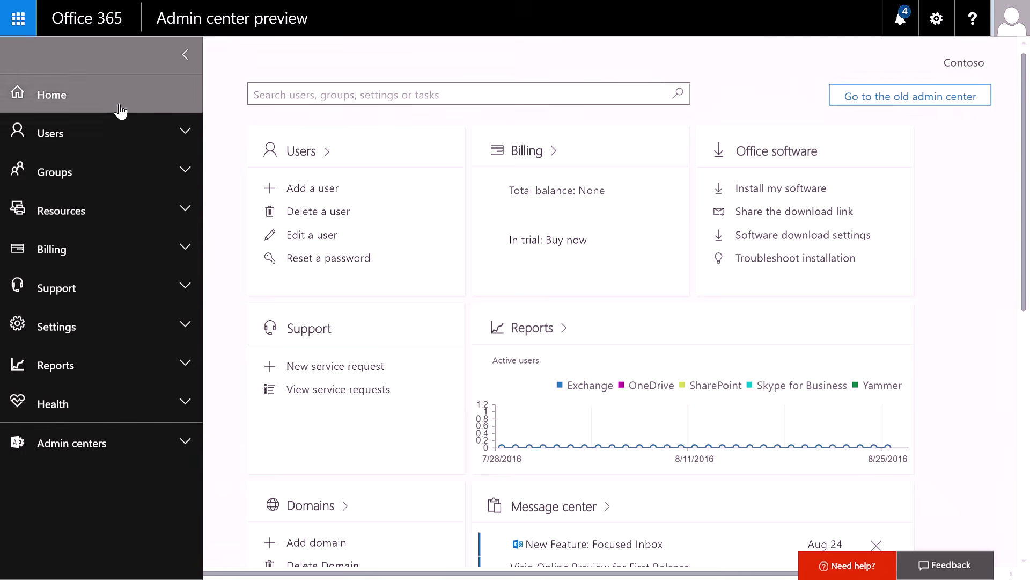
click(113, 140)
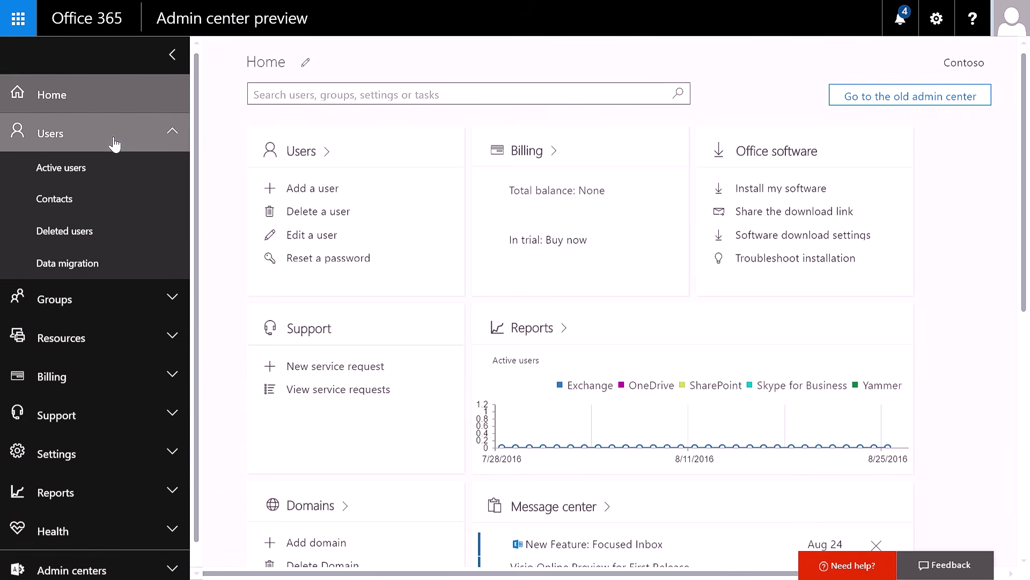
click(69, 303)
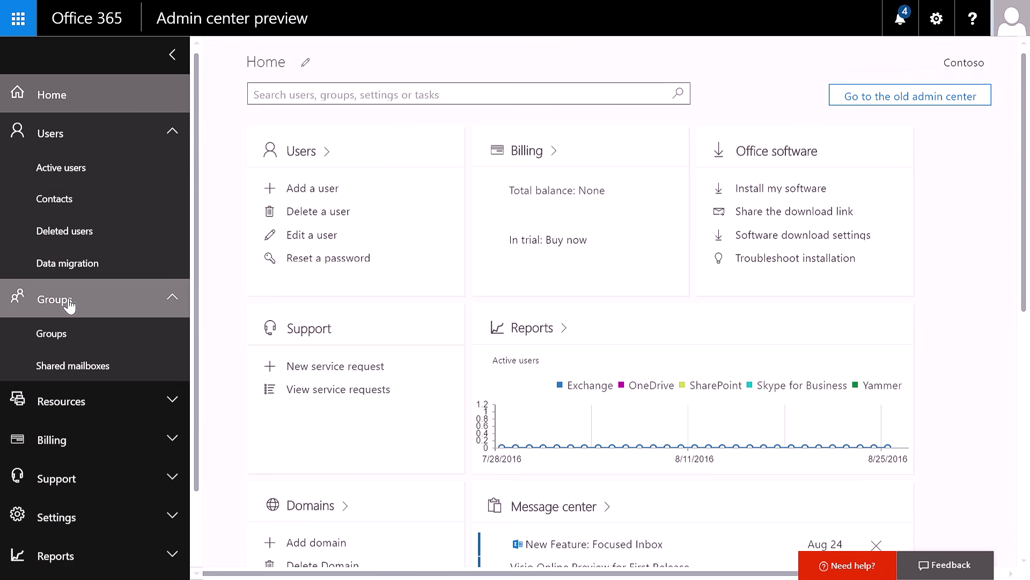
click(281, 96)
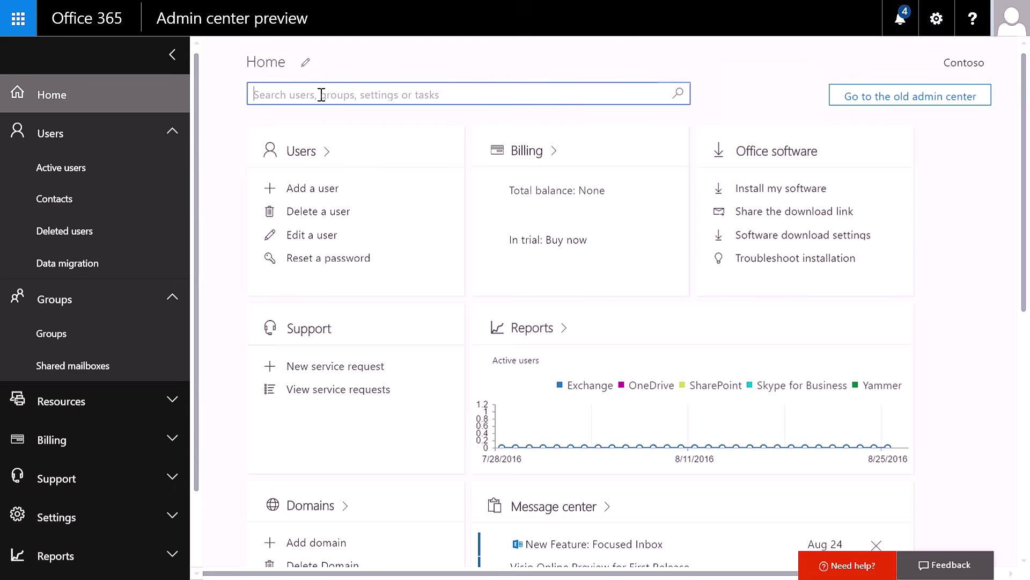
- Search 'ex' to view Calendar external sharing settings, then search 'ann' for the user
text(external)
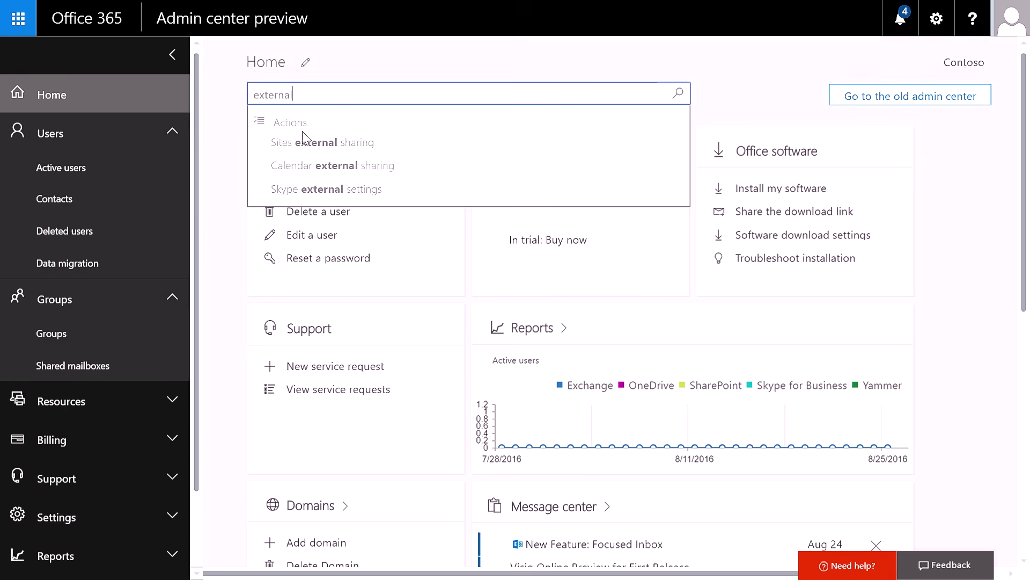
click(301, 168)
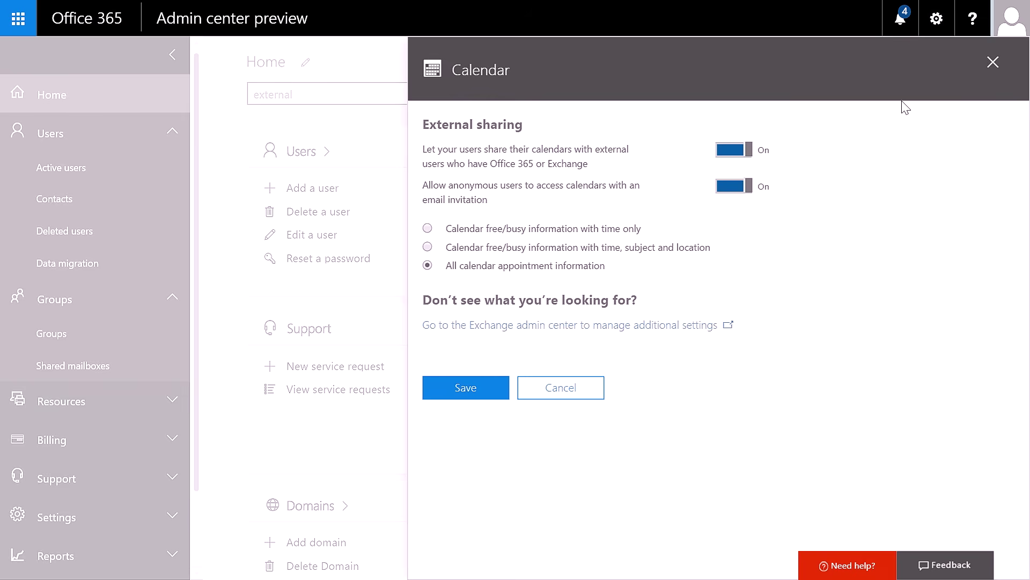
click(994, 63)
click(287, 96)
text(anne)
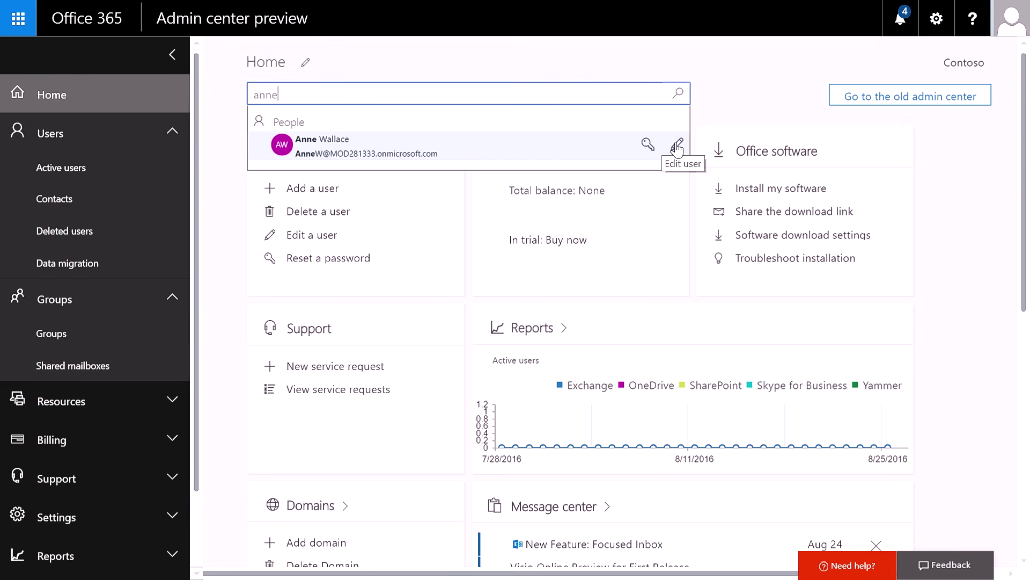
click(648, 144)
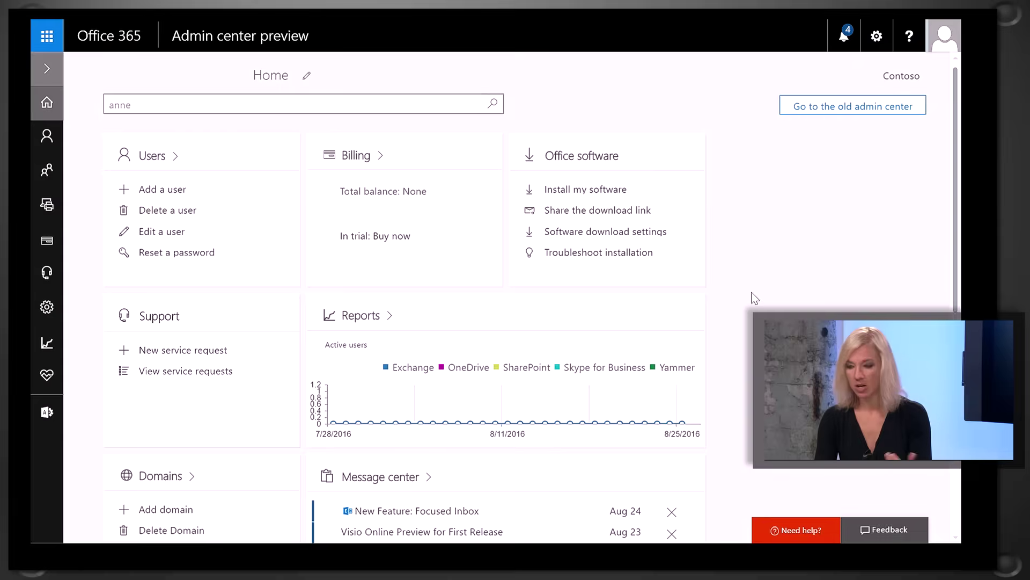
- Open Active users and scroll through each user's name and licence status
mouse_move(59, 148)
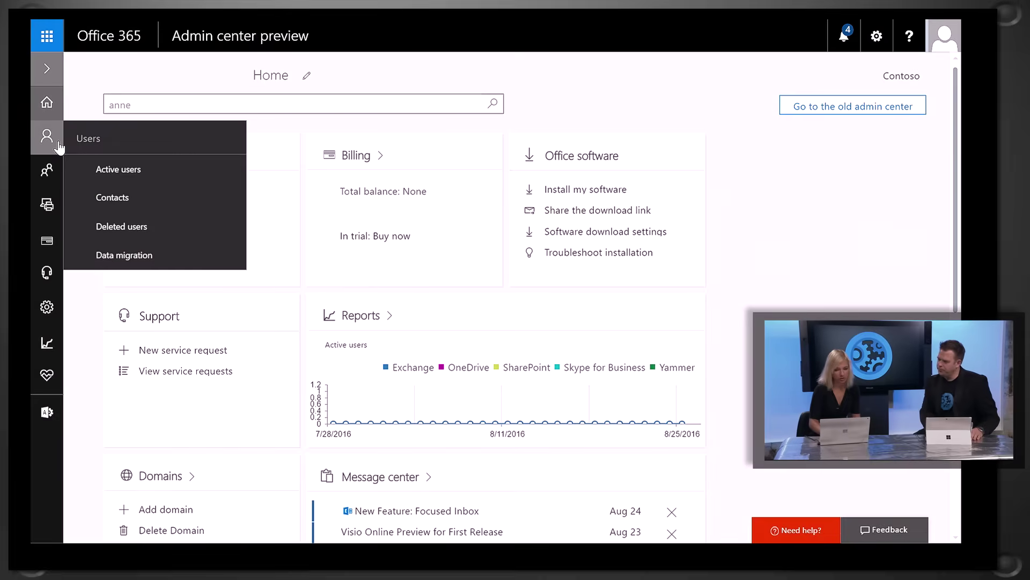
click(92, 167)
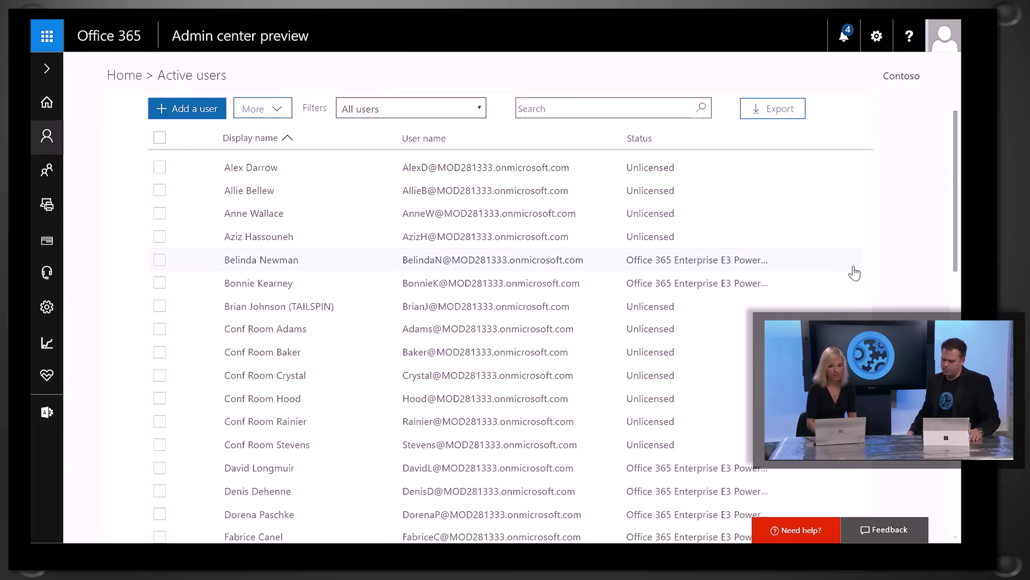
drag(956, 220, 956, 363)
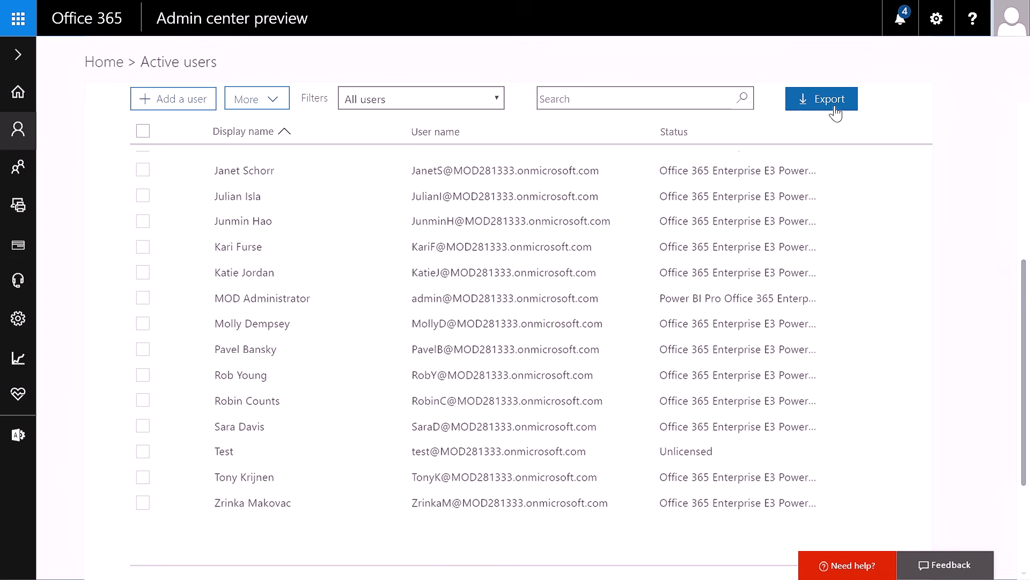
- Export the active users to CSV, scroll across its columns, and open one user's details
click(836, 113)
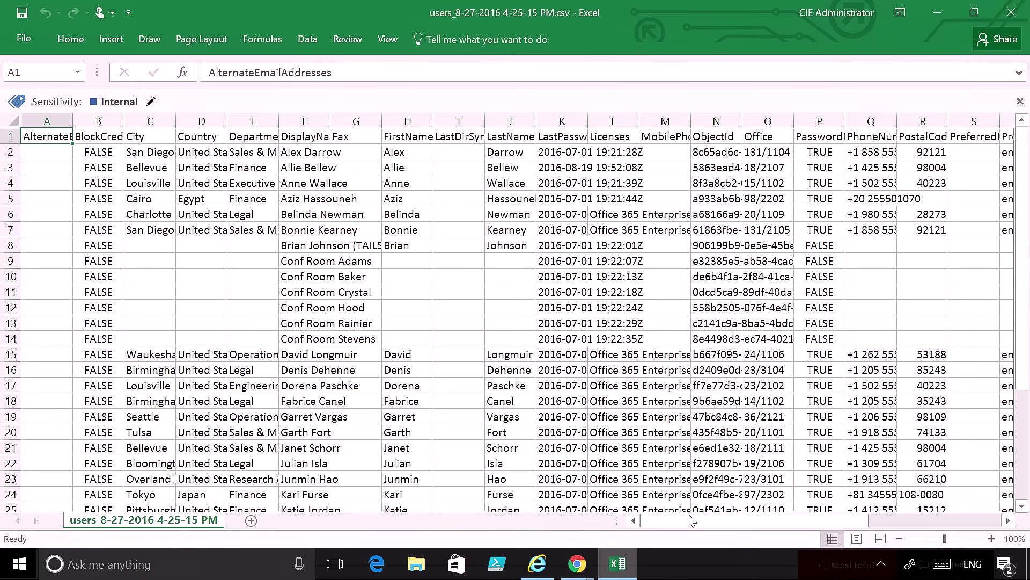
drag(691, 526, 854, 531)
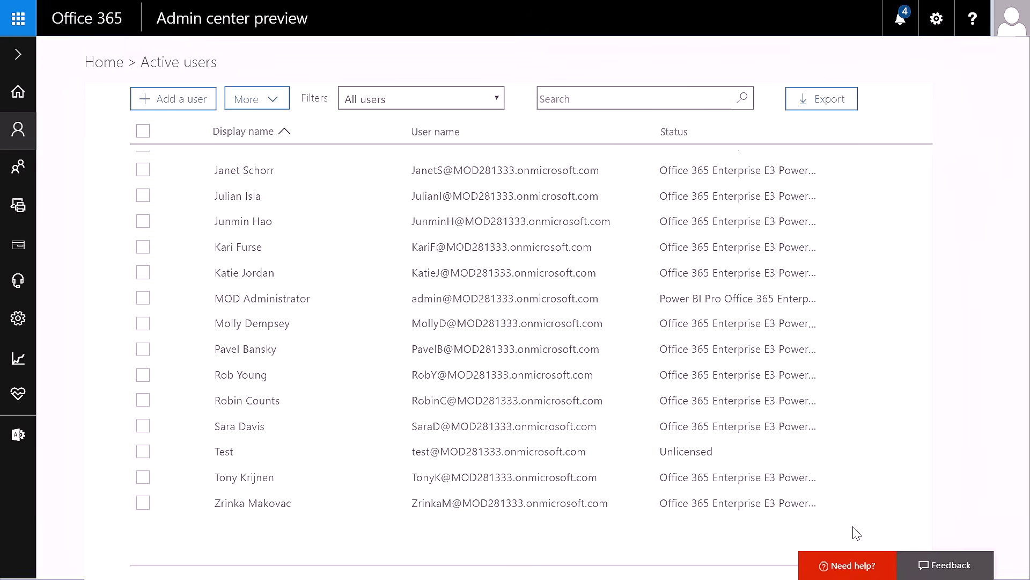
click(148, 273)
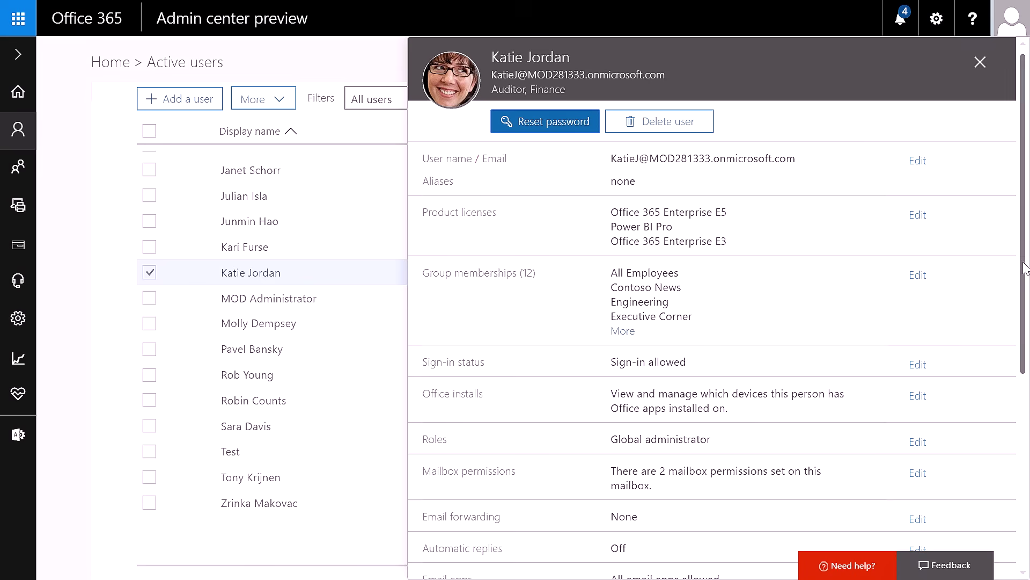
- Scroll the user's details, then select two more users so three are selected
scroll(1026, 267, down, 2)
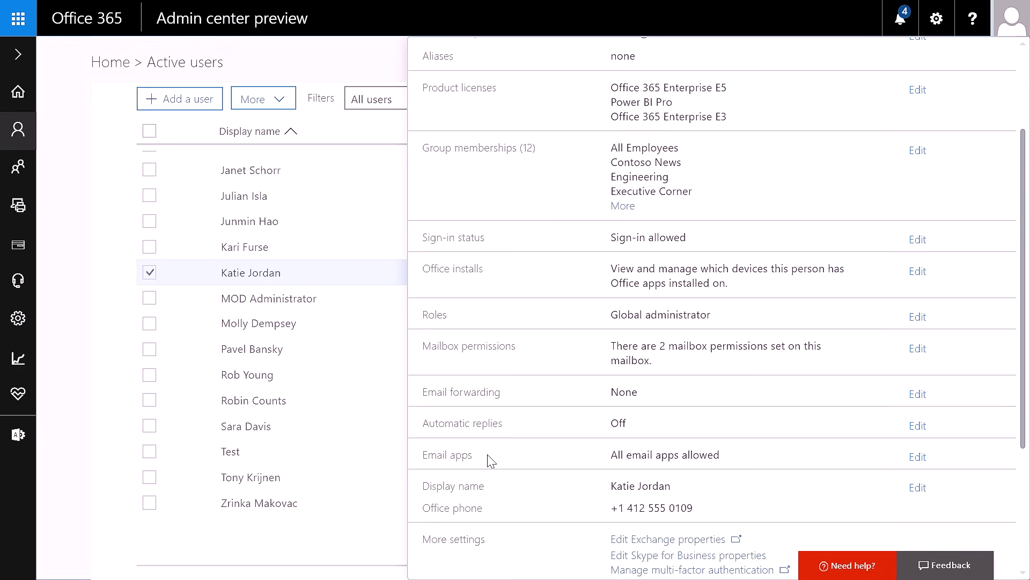
click(149, 299)
click(143, 324)
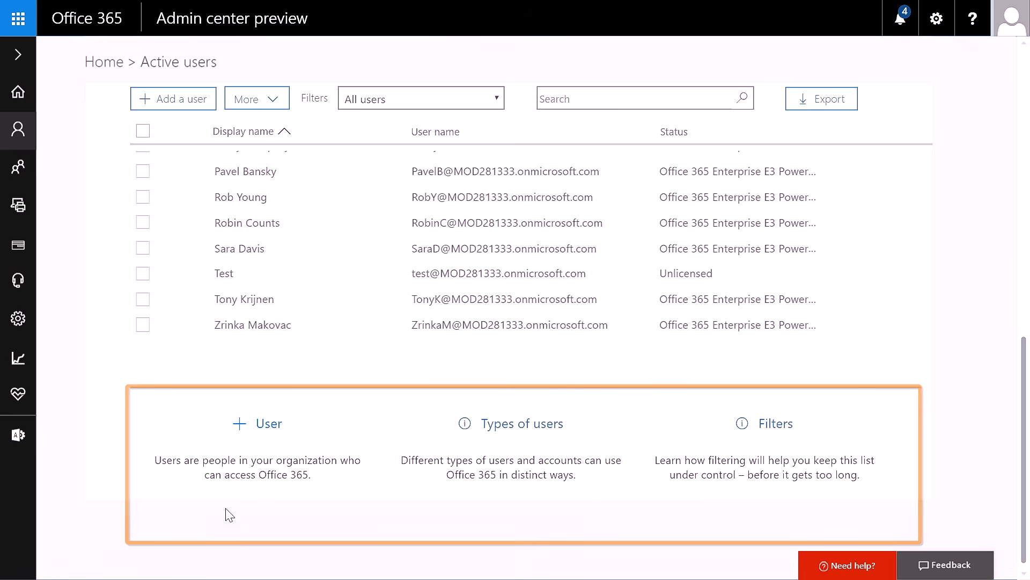
- Go back to the Home dashboard with the left navigation Home icon
click(18, 92)
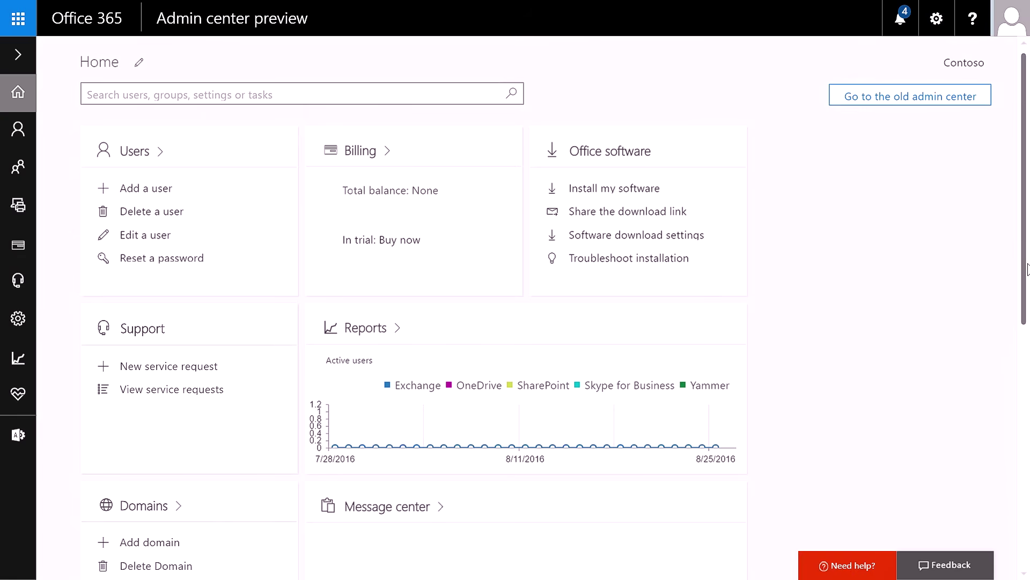
- Open the Message center, check its Views list, and open the Dynamic Conference IDs message
scroll(583, 385, down, 2)
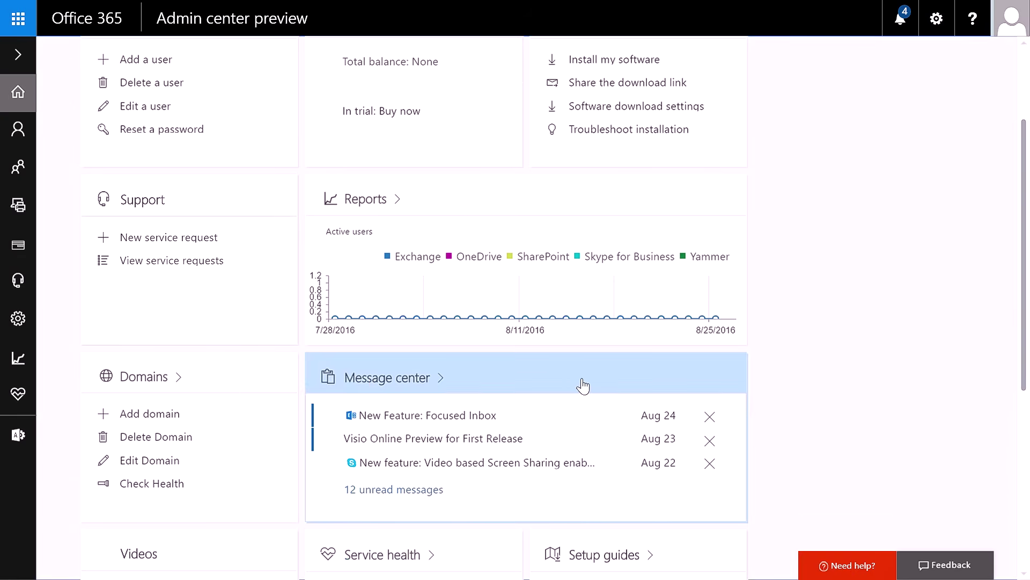
click(562, 385)
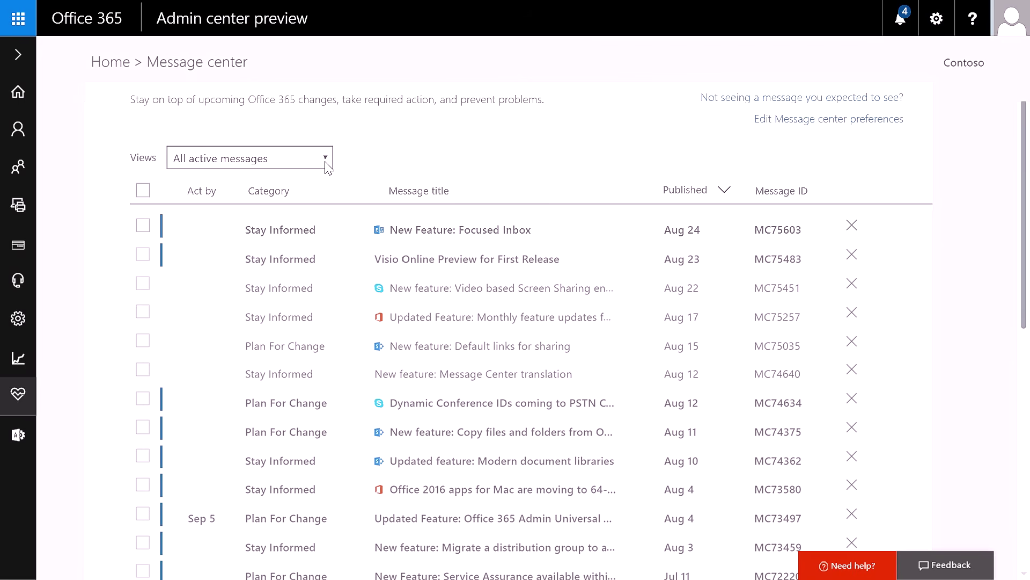
click(325, 158)
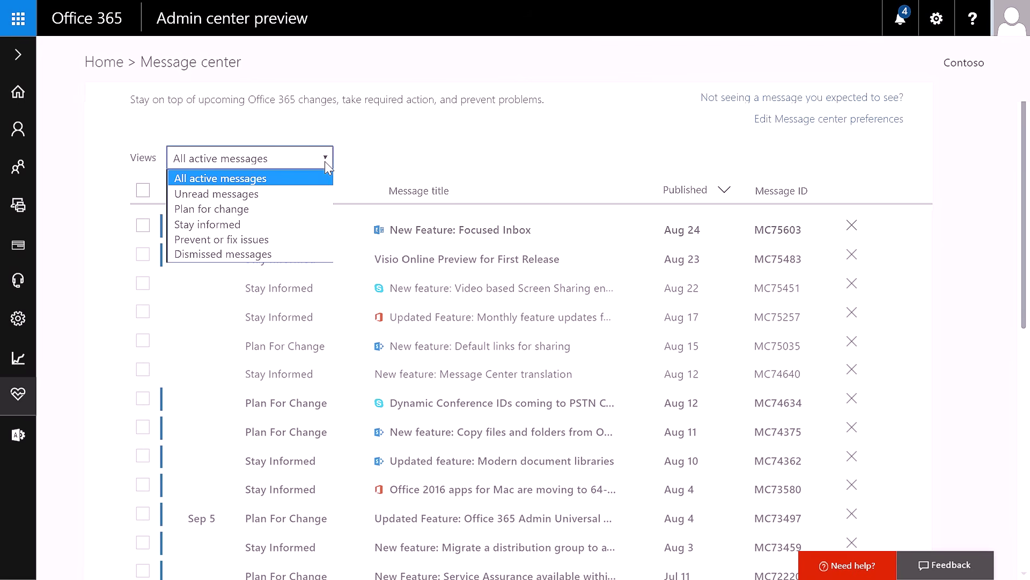
click(143, 399)
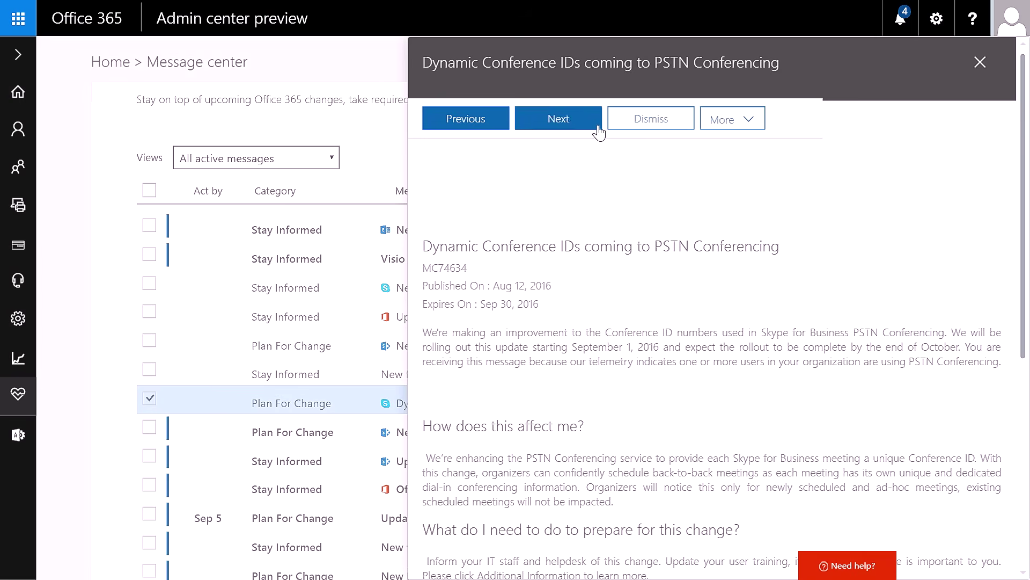
- Open the More actions dropdown for the selected Message center post
click(759, 123)
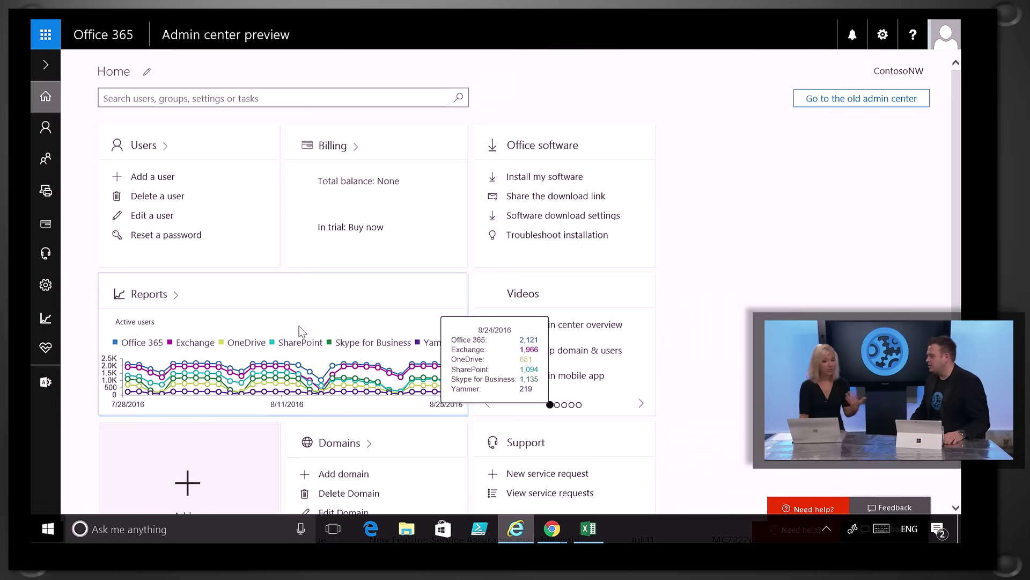
- Open the Usage reports from the Reports card on the Home dashboard
click(228, 296)
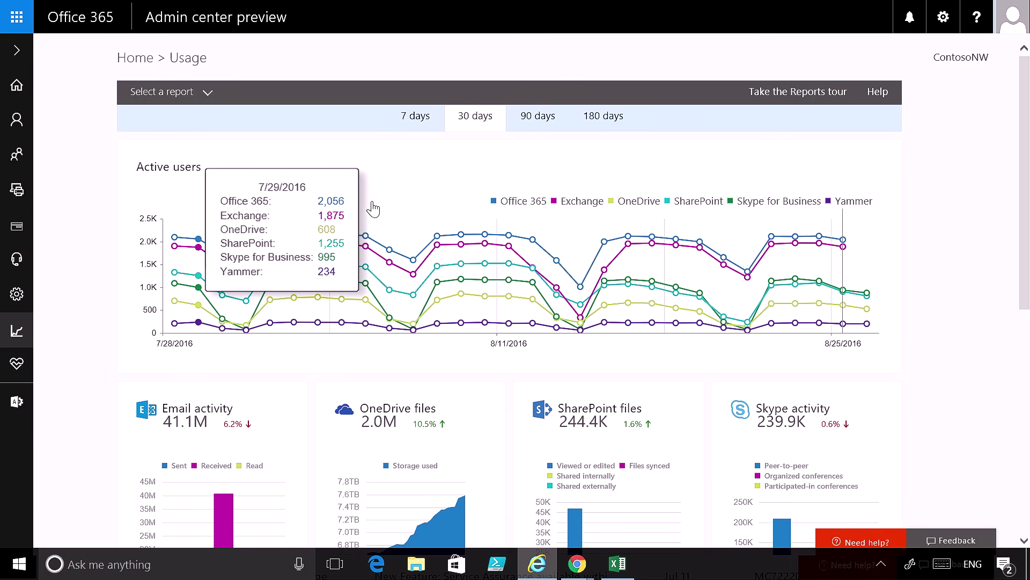
- Switch the Active users chart to 7, then 90 days, and toggle the Exchange and Office 365 series
click(418, 117)
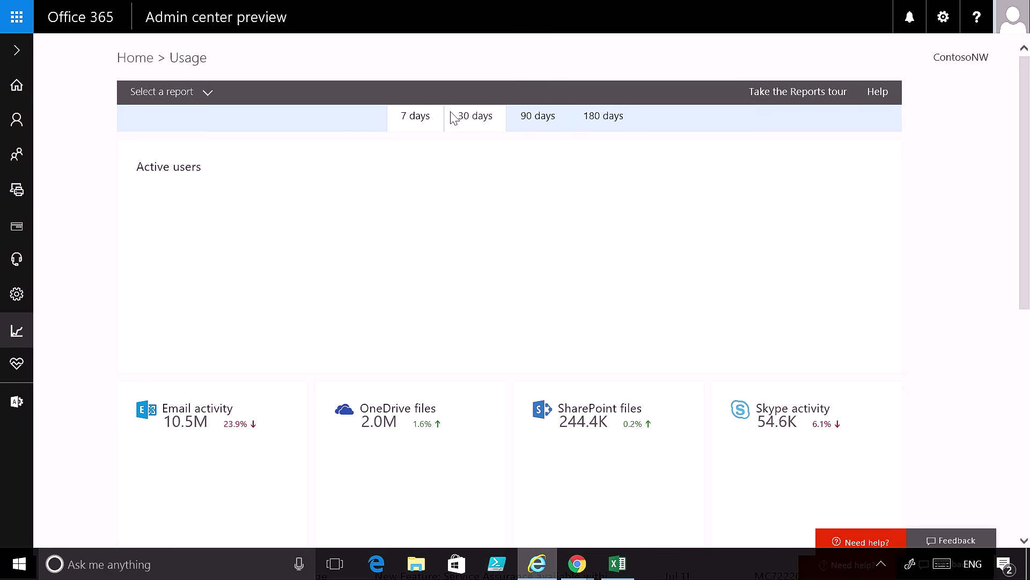
click(536, 124)
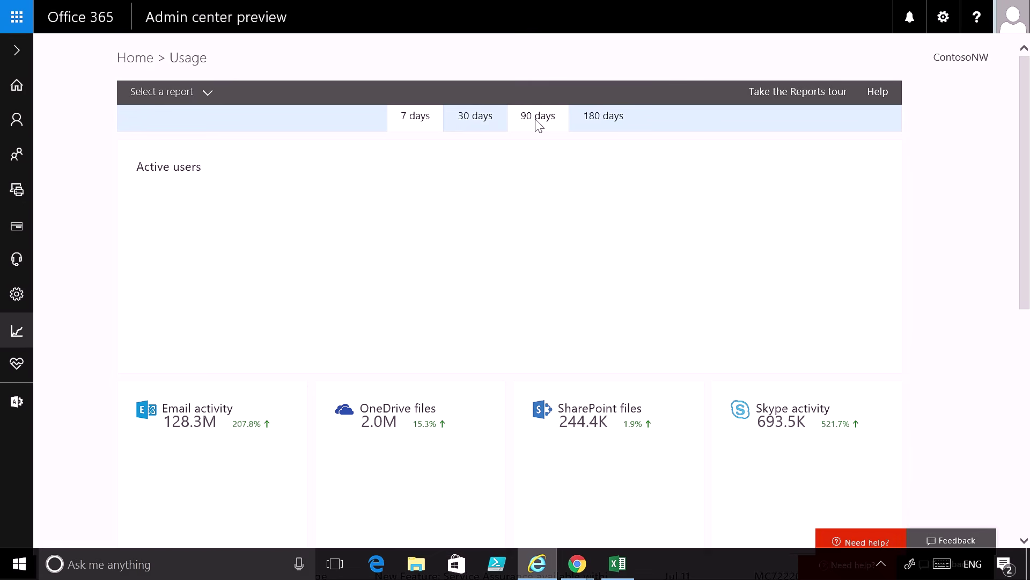
click(558, 204)
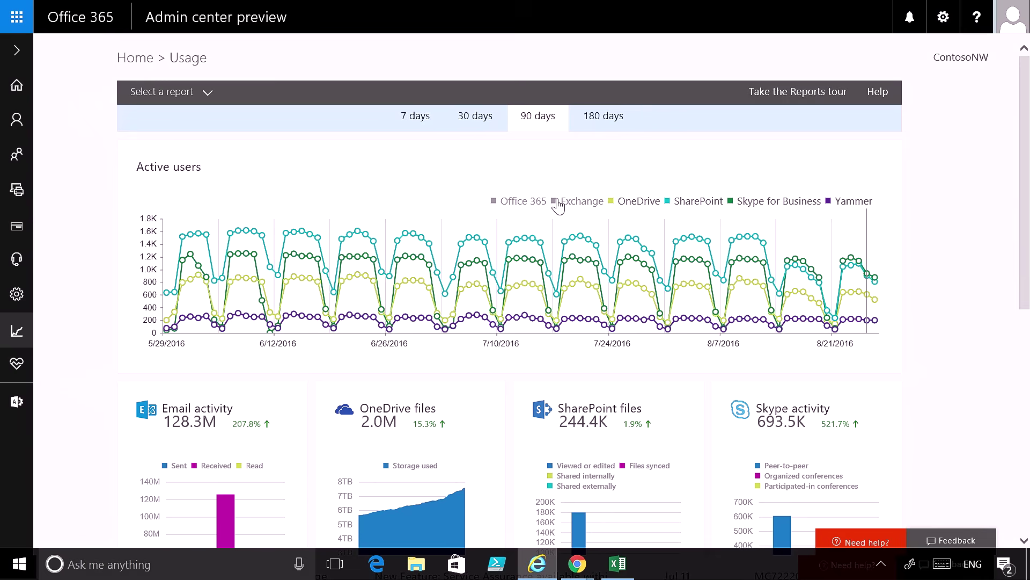
click(505, 204)
click(515, 203)
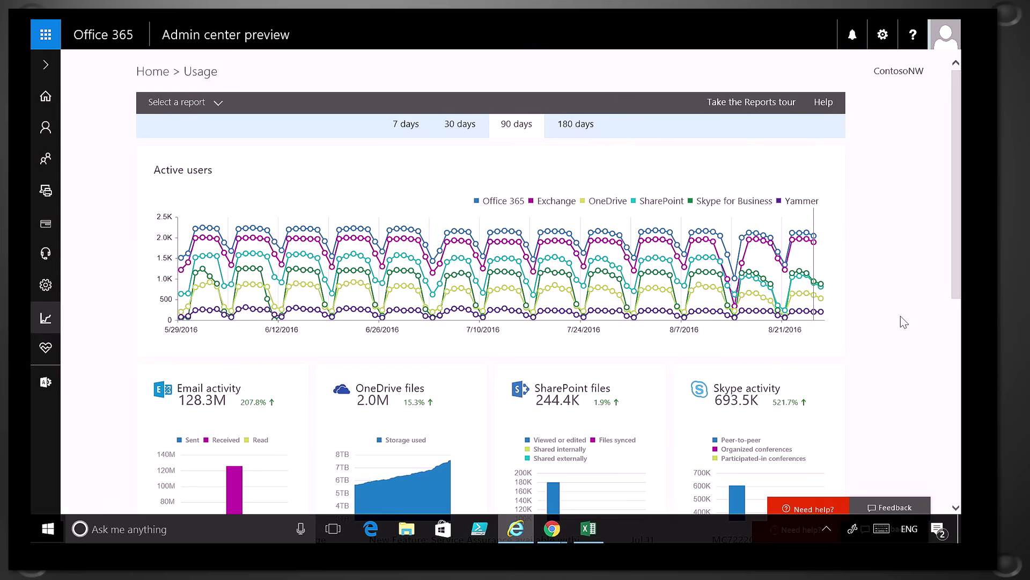
scroll(904, 322, down, 4)
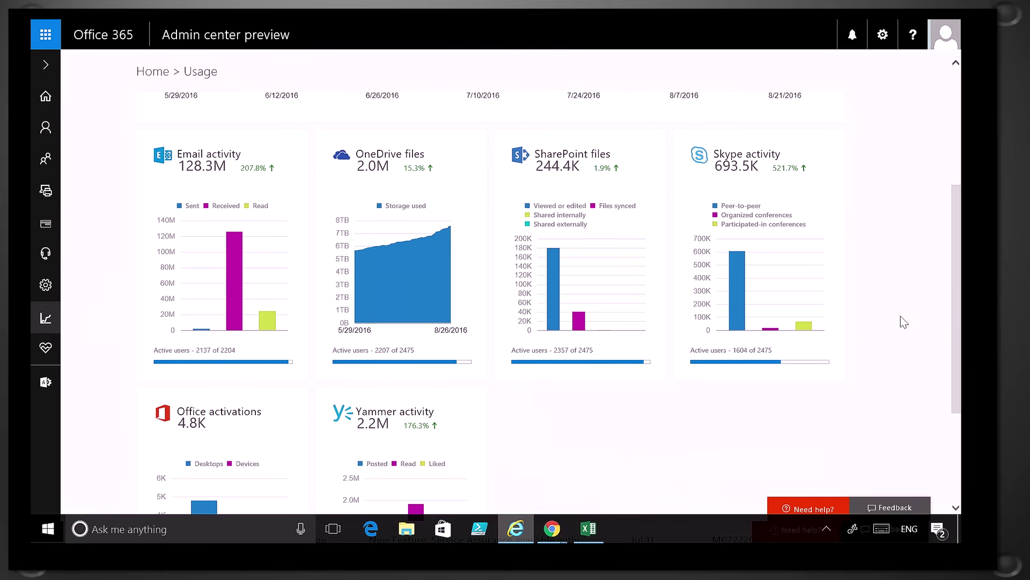
mouse_move(220, 167)
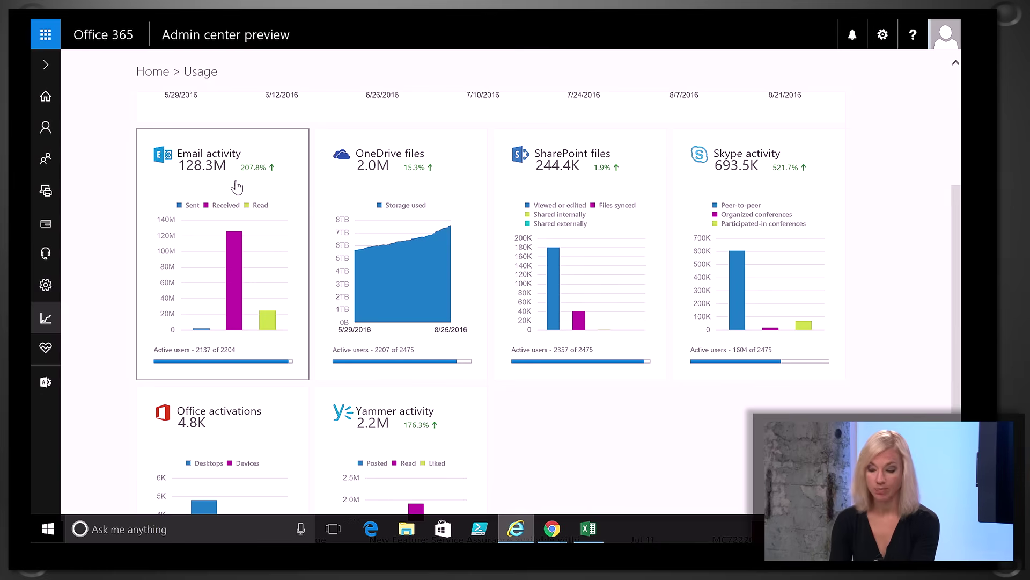
mouse_move(171, 366)
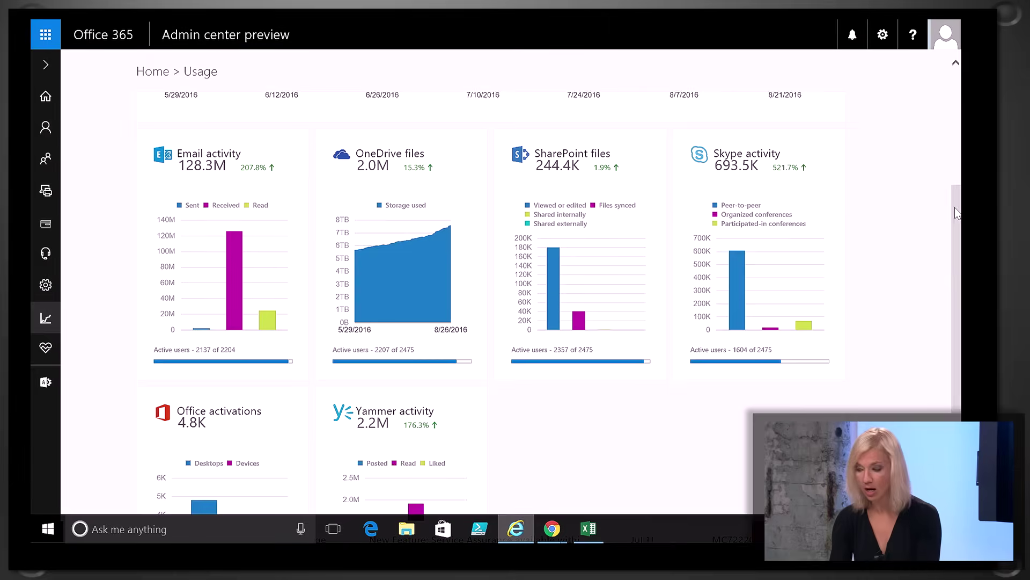
drag(956, 213, 956, 108)
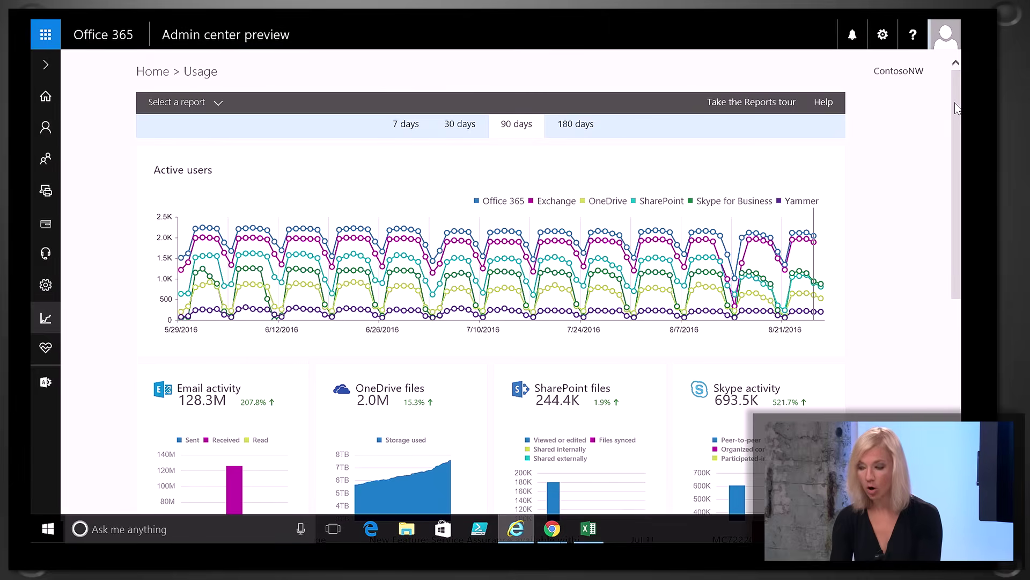
- Choose the Exchange Email activity report from the Select a report list
click(225, 108)
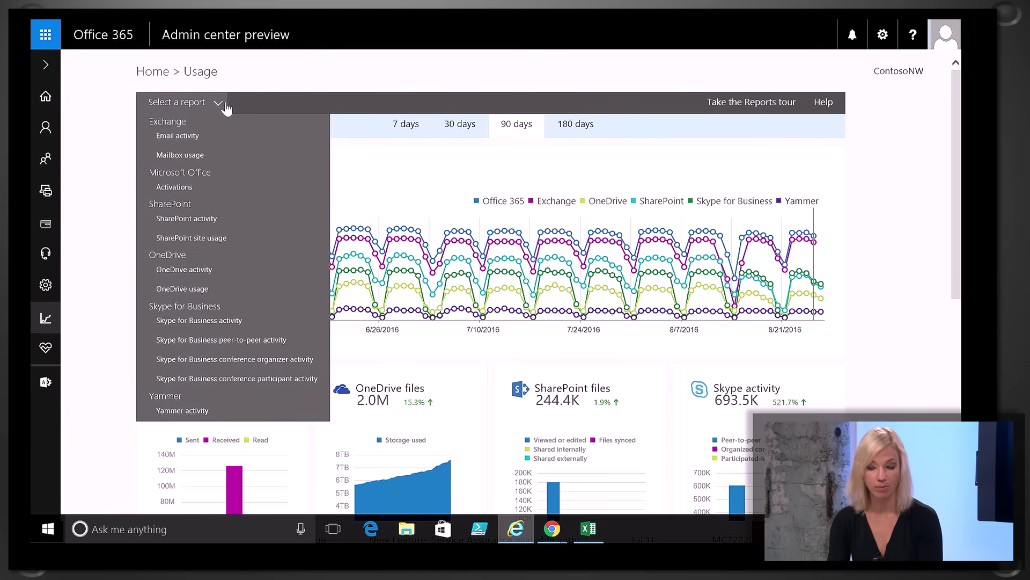
click(197, 137)
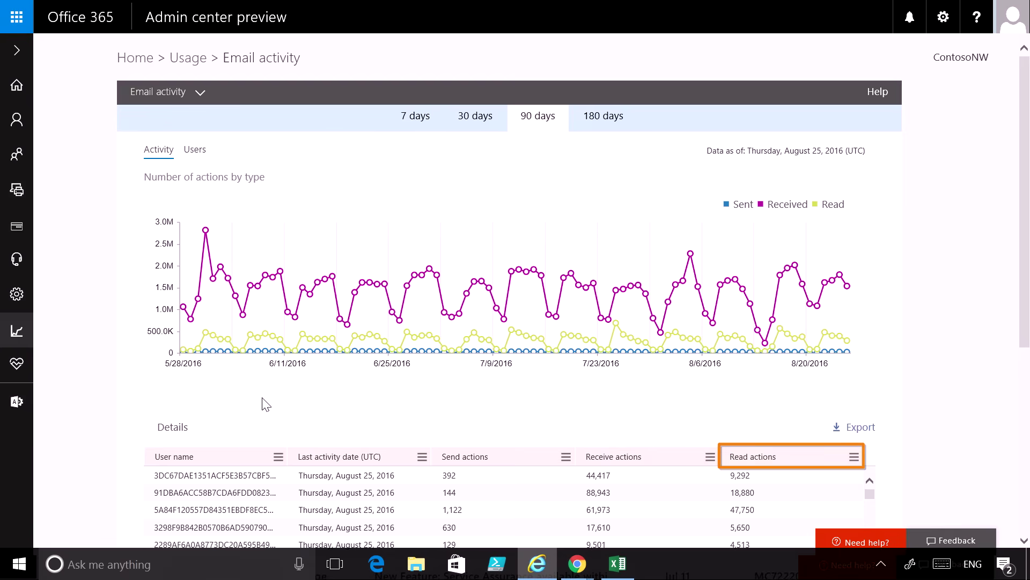
- Scroll down the Email activity per-user details table
scroll(248, 410, down, 5)
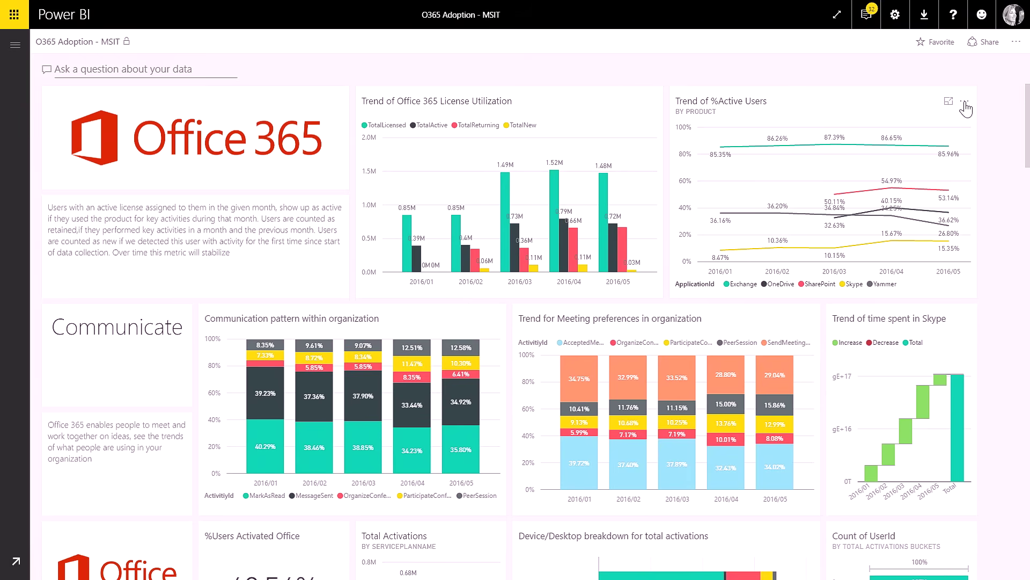
- Flip the Trend of %Active Users tile, then open the activity map's O365 Usage PBI 519 report
click(965, 104)
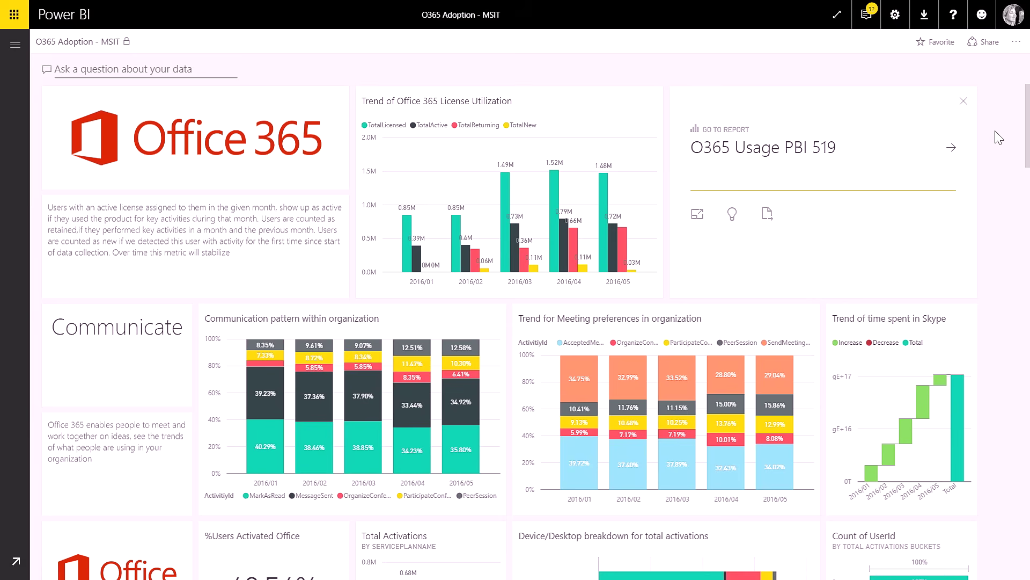
scroll(1000, 138, down, 3)
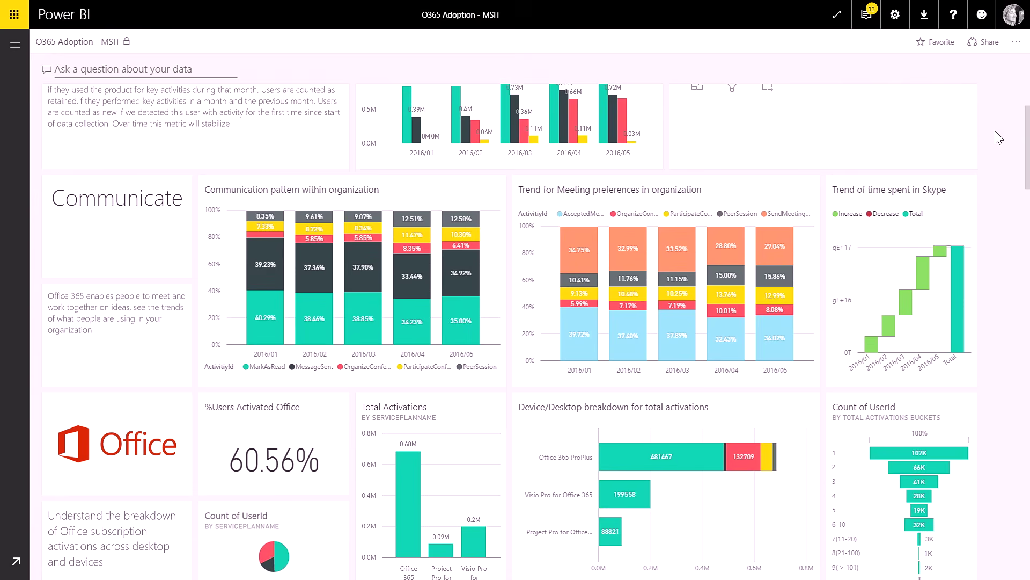
scroll(999, 138, down, 6)
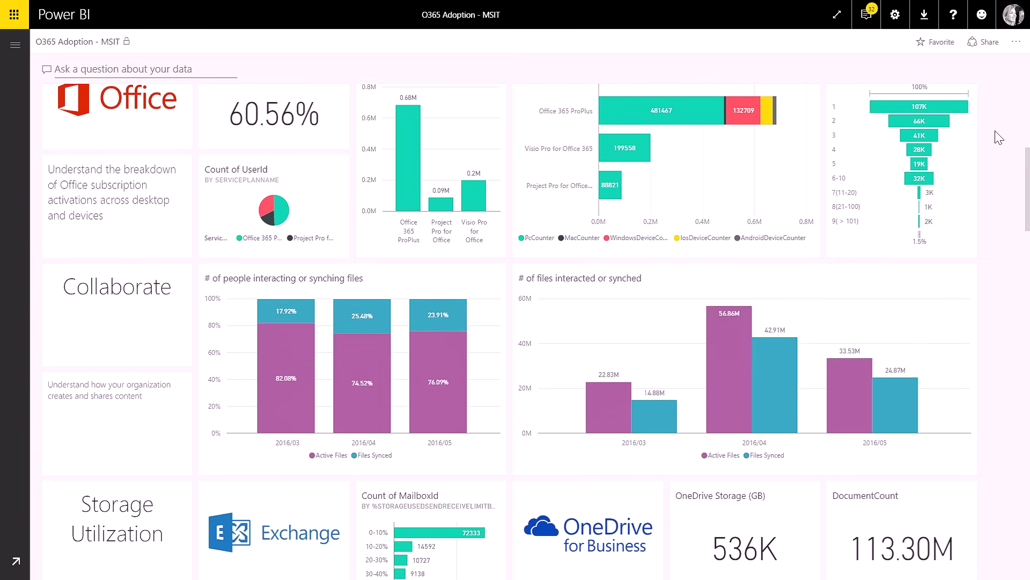
scroll(999, 138, down, 10)
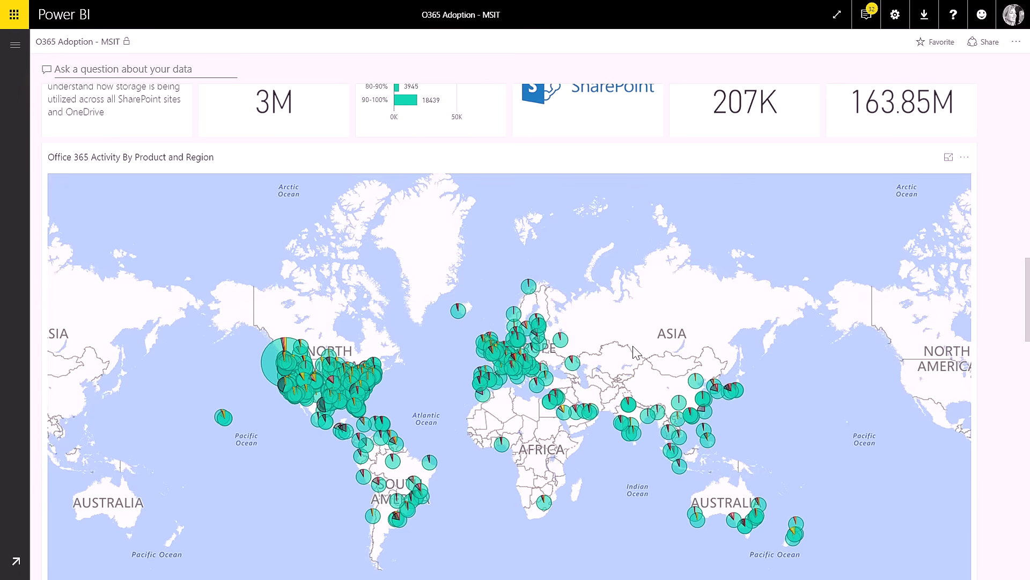
click(581, 379)
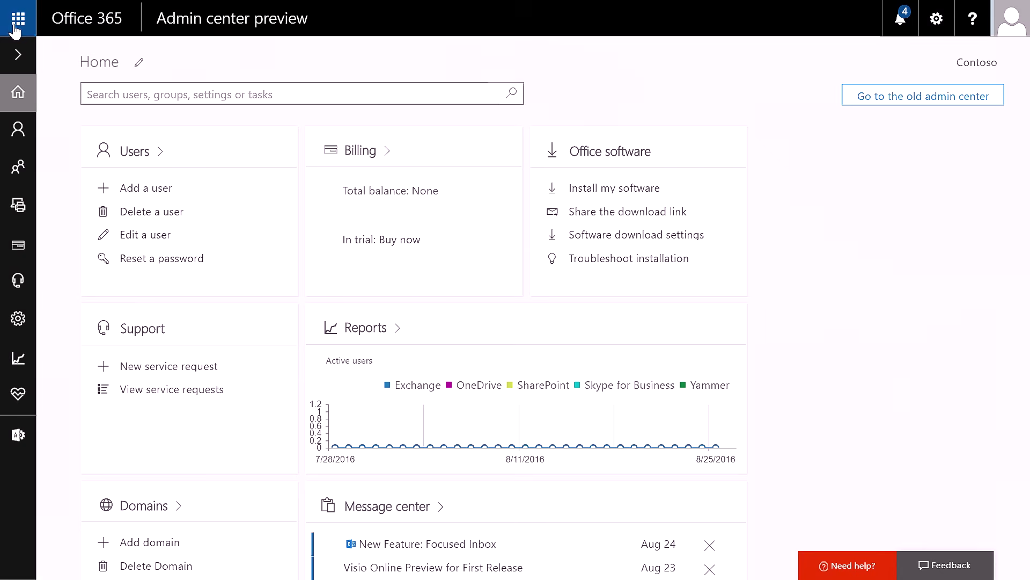
- Open and close the app launcher, then bring up the Feedback form for rating the Admin Center
click(18, 19)
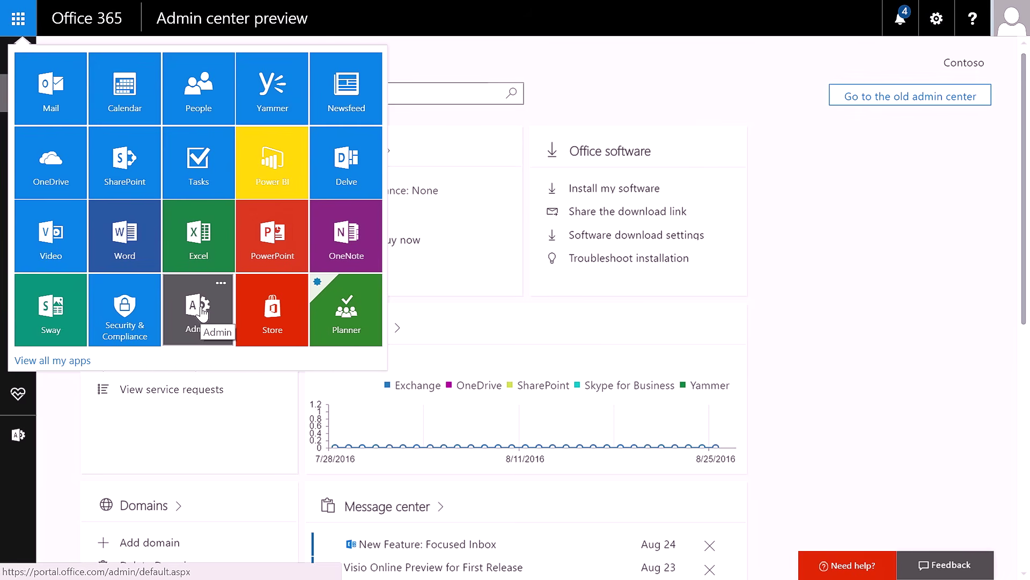
click(788, 458)
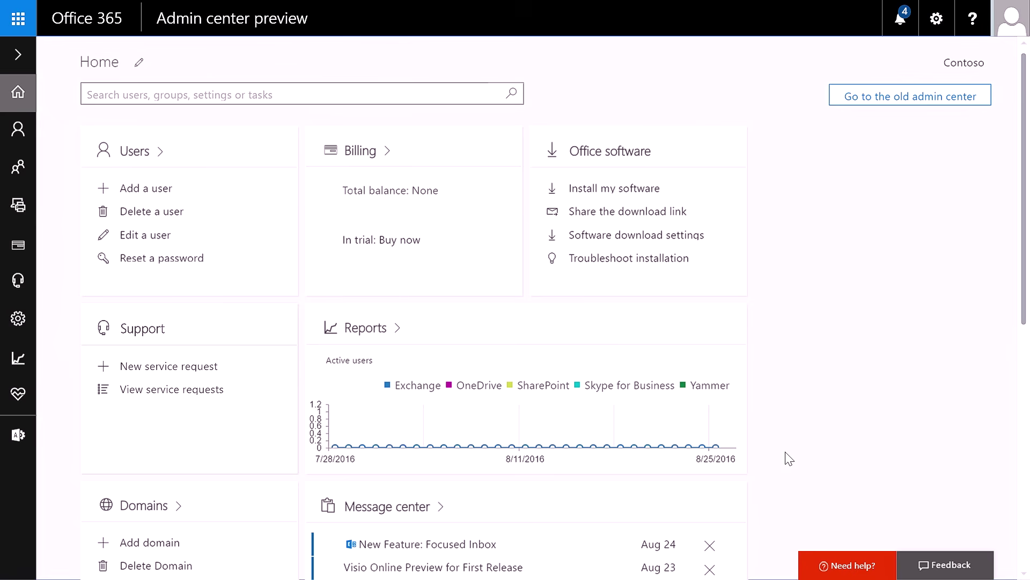
click(955, 569)
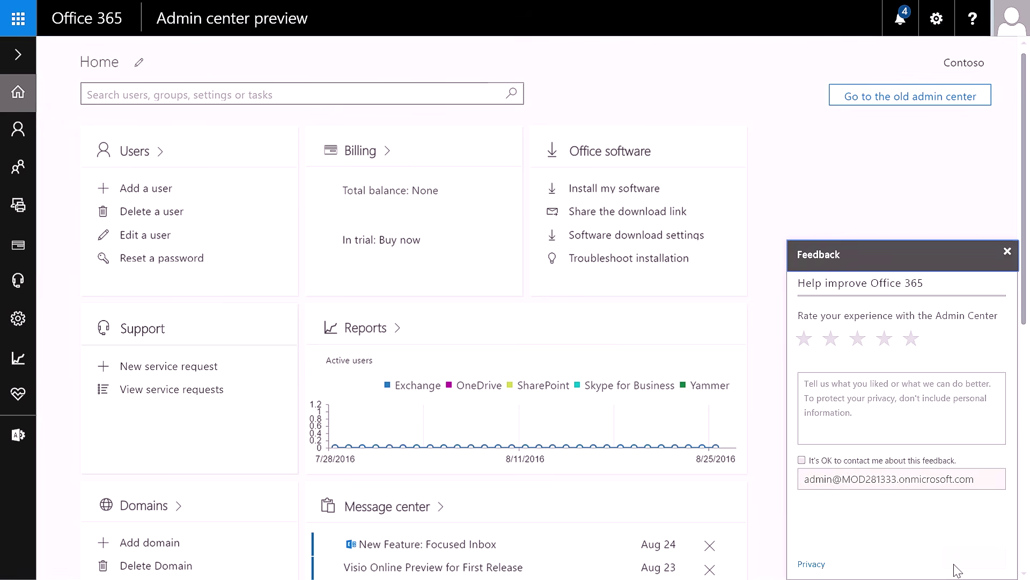